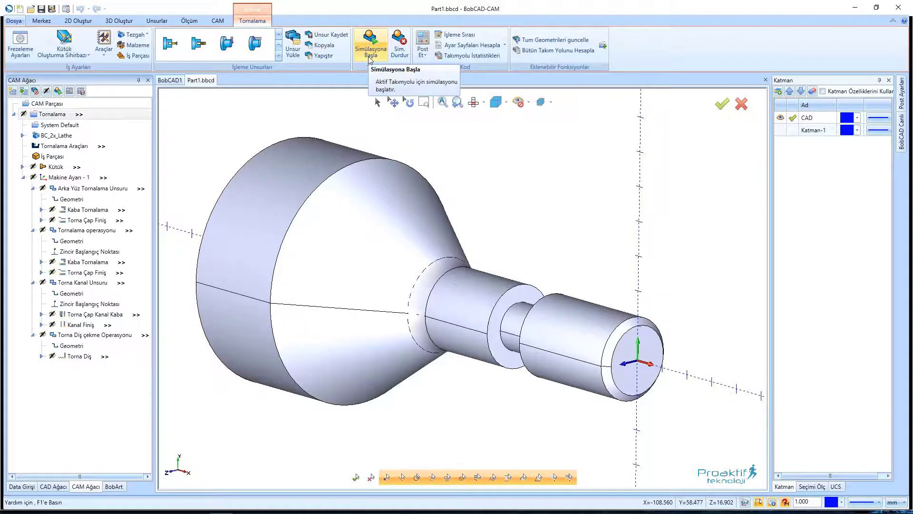
Step: Launch Simülasyon from the Tornalama job in the CAM Ağacı
{"action": "right_click", "coordinate": [55, 116]}
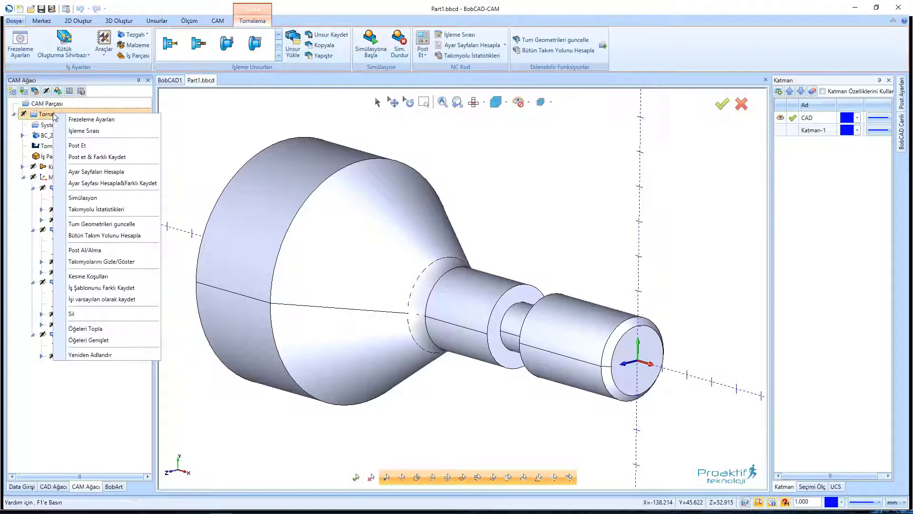
{"action": "left_click", "coordinate": [94, 201]}
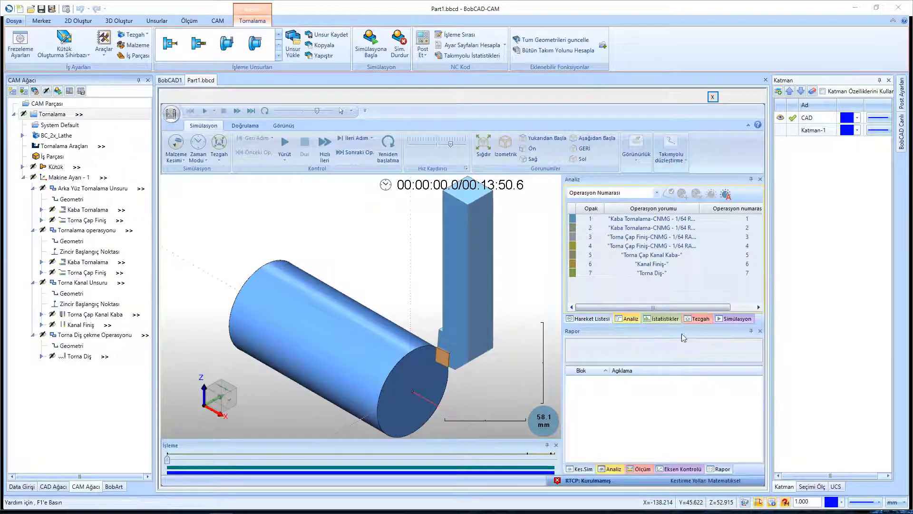
Step: Close the Tezgah machine-components and İstatistikler panels
{"action": "left_click_drag", "start_coordinate": [697, 318], "coordinate": [298, 232]}
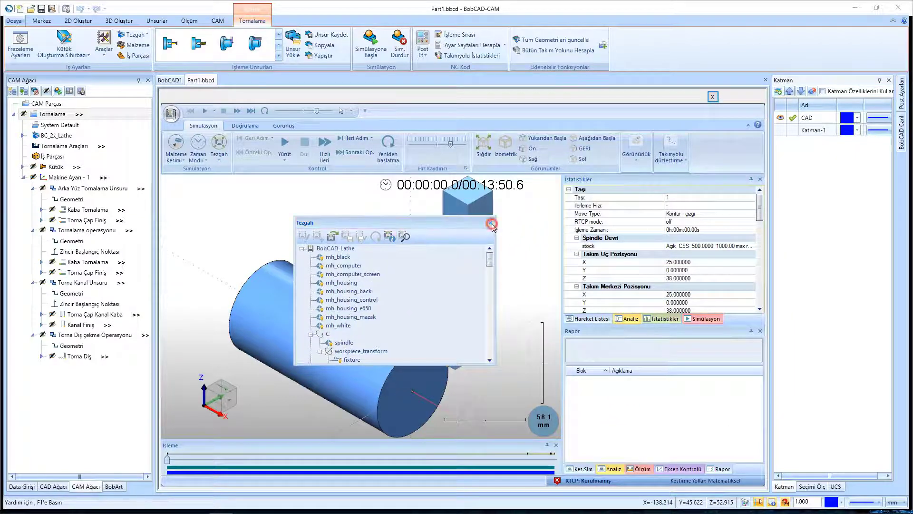
{"action": "left_click", "coordinate": [492, 227]}
{"action": "left_click_drag", "start_coordinate": [658, 318], "coordinate": [367, 224]}
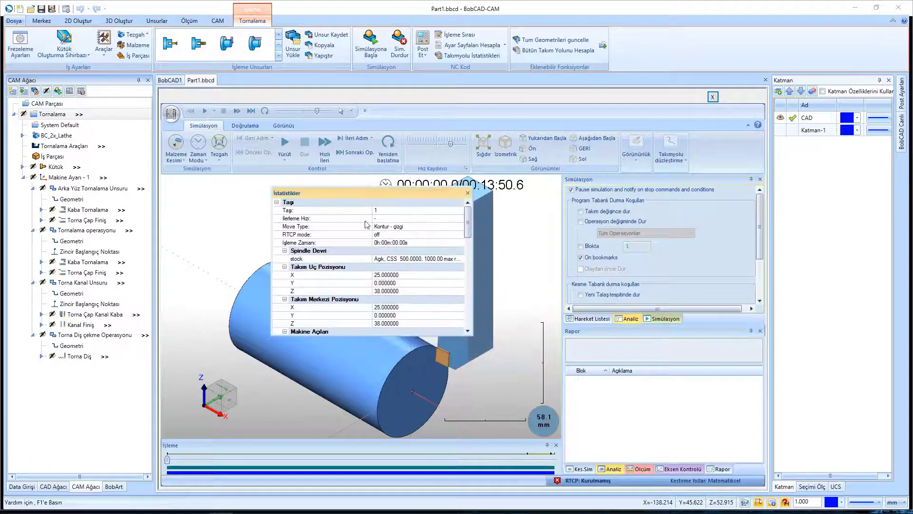
{"action": "left_click", "coordinate": [468, 193]}
Step: Close the Analiz and Simülasyon stop-condition panels, then show Hareket Listesi and the Kes.Sim tab
{"action": "left_click_drag", "start_coordinate": [628, 319], "coordinate": [245, 198]}
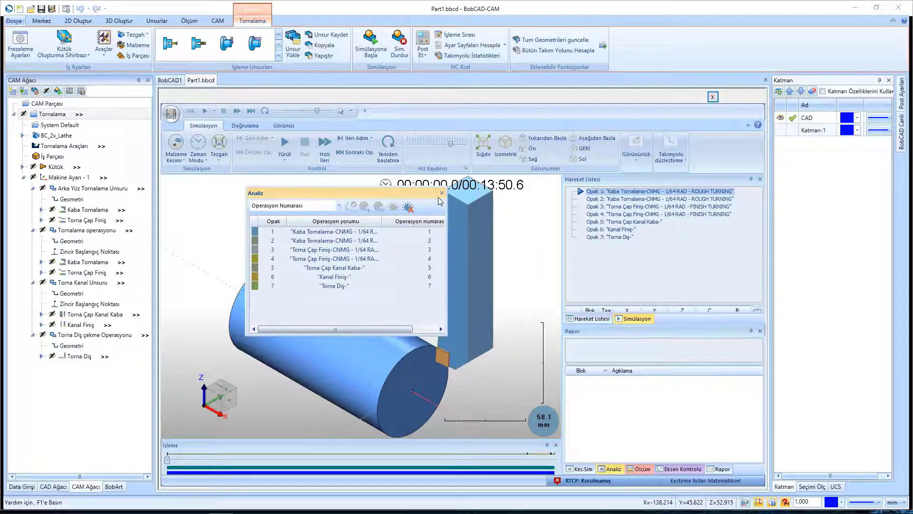
{"action": "left_click", "coordinate": [300, 208]}
{"action": "left_click", "coordinate": [299, 209]}
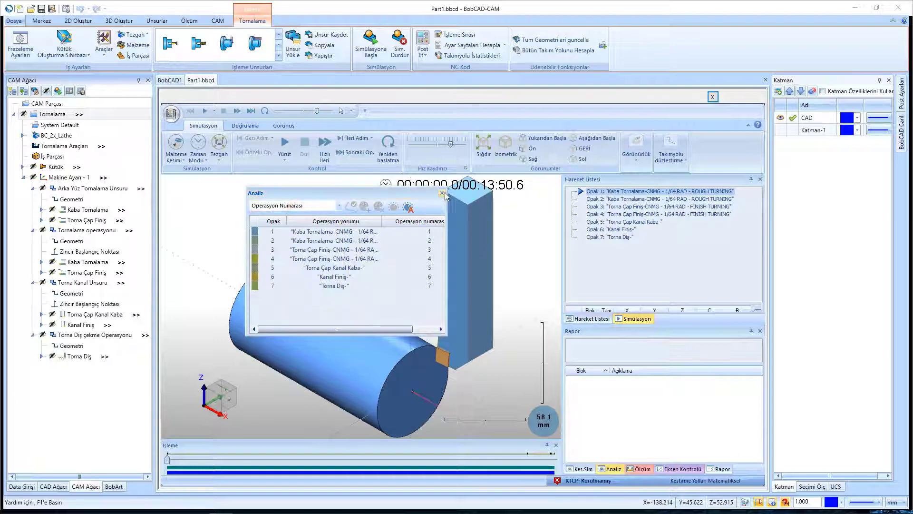
{"action": "left_click", "coordinate": [441, 193]}
{"action": "left_click_drag", "start_coordinate": [633, 318], "coordinate": [243, 212]}
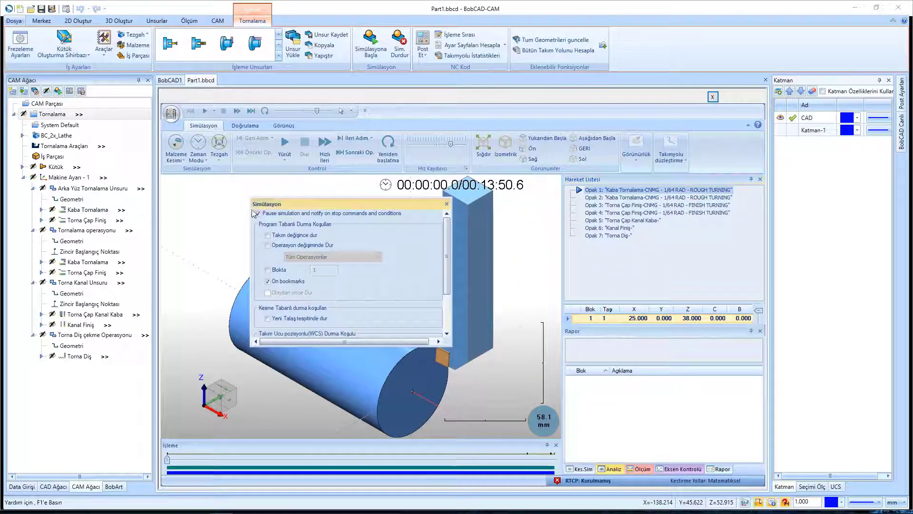
{"action": "left_click", "coordinate": [446, 204]}
{"action": "left_click", "coordinate": [637, 271]}
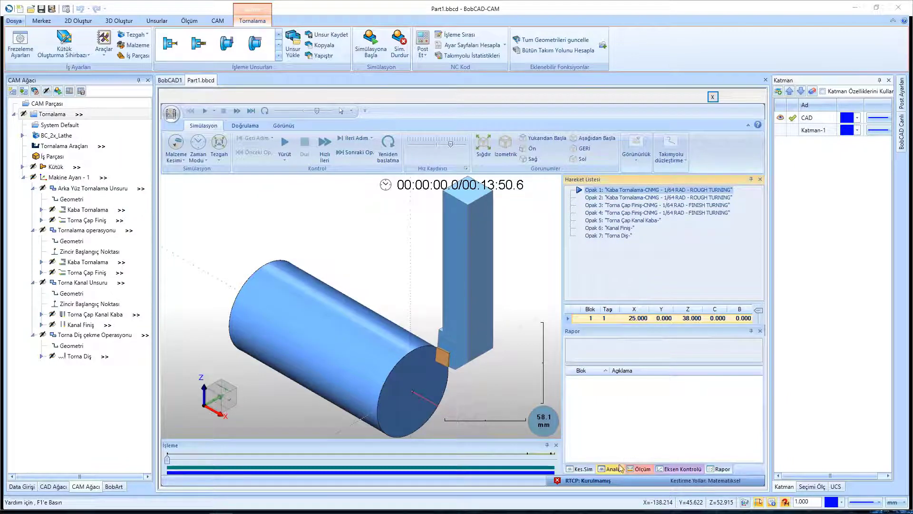
{"action": "left_click", "coordinate": [585, 469]}
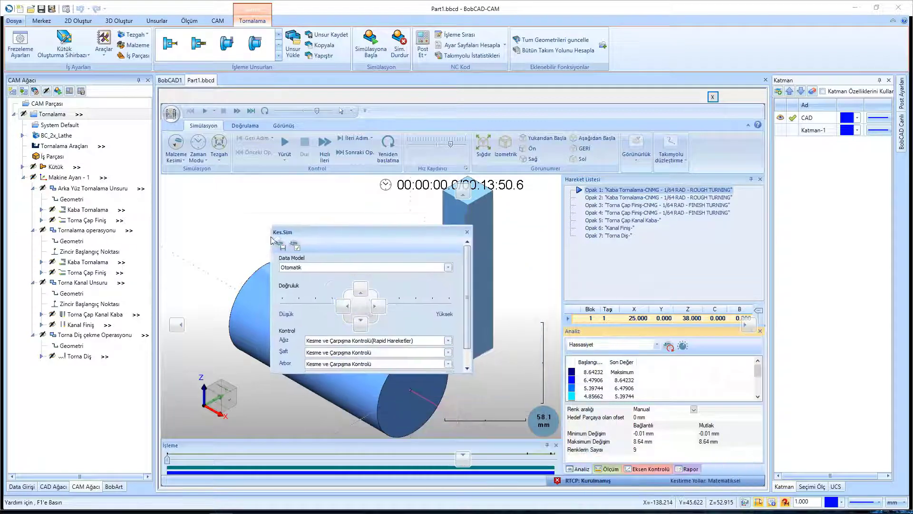
Step: Close the Kes.Sim, Eksen Kontrolü and Rapor panels and undock the Hareket Listesi
{"action": "left_click_drag", "start_coordinate": [584, 469], "coordinate": [450, 228]}
{"action": "left_click", "coordinate": [437, 219]}
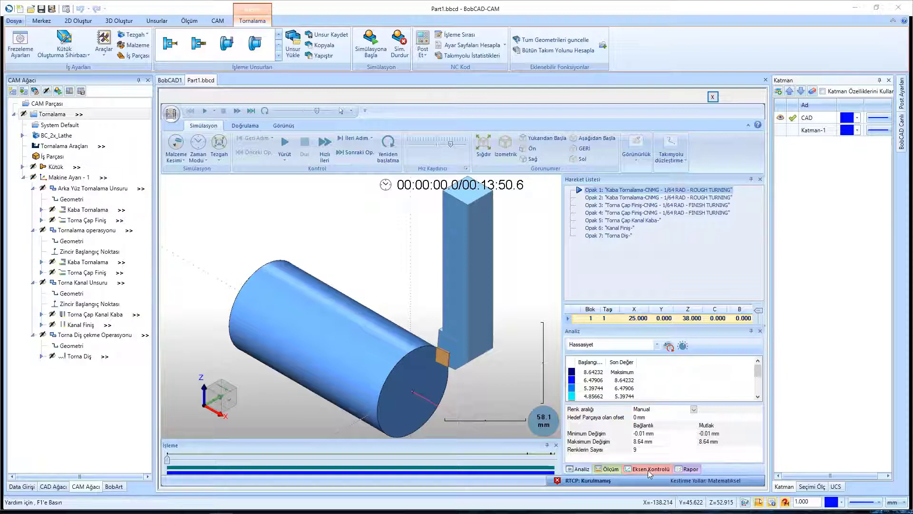
{"action": "left_click_drag", "start_coordinate": [651, 472], "coordinate": [335, 232]}
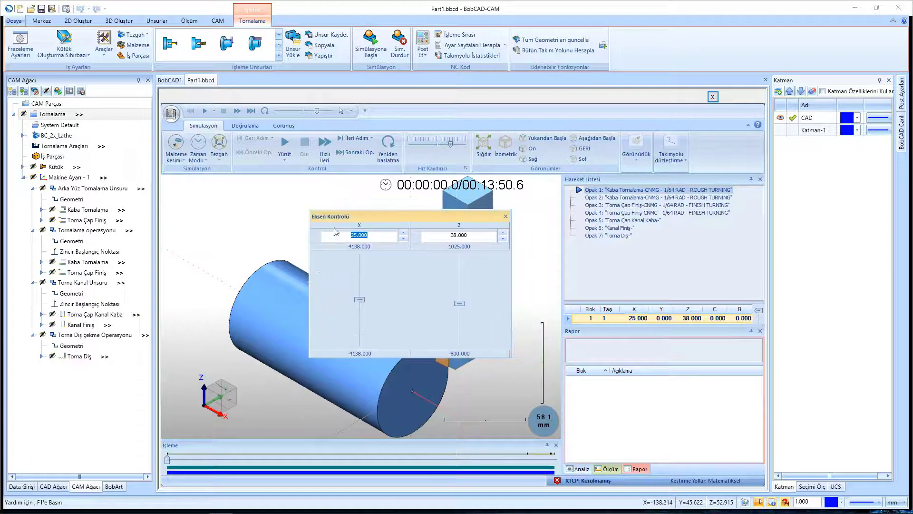
{"action": "left_click", "coordinate": [506, 217]}
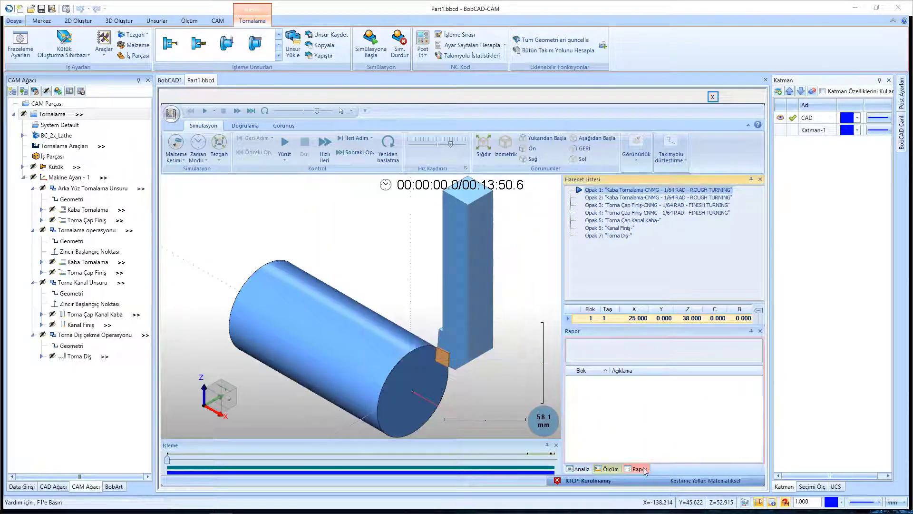
{"action": "left_click_drag", "start_coordinate": [640, 469], "coordinate": [415, 234]}
{"action": "left_click", "coordinate": [452, 220]}
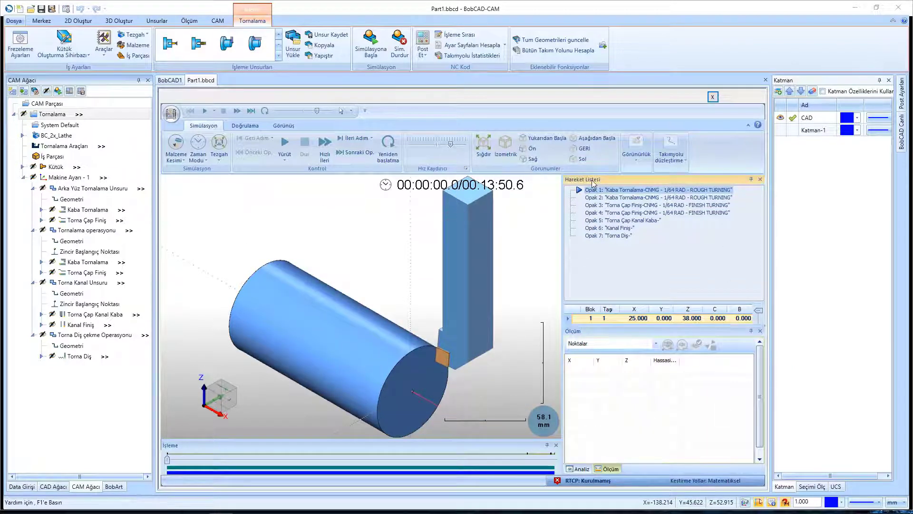
{"action": "mouse_move", "coordinate": [592, 180]}
{"action": "left_mouse_down"}
{"action": "mouse_move", "coordinate": [506, 202]}
{"action": "mouse_move", "coordinate": [339, 223]}
{"action": "mouse_move", "coordinate": [639, 469]}
{"action": "left_mouse_up"}
Step: Dock the motion list, show part and tool in front view, and lower the Hız Kaydırıcı speed
{"action": "left_click", "coordinate": [638, 468]}
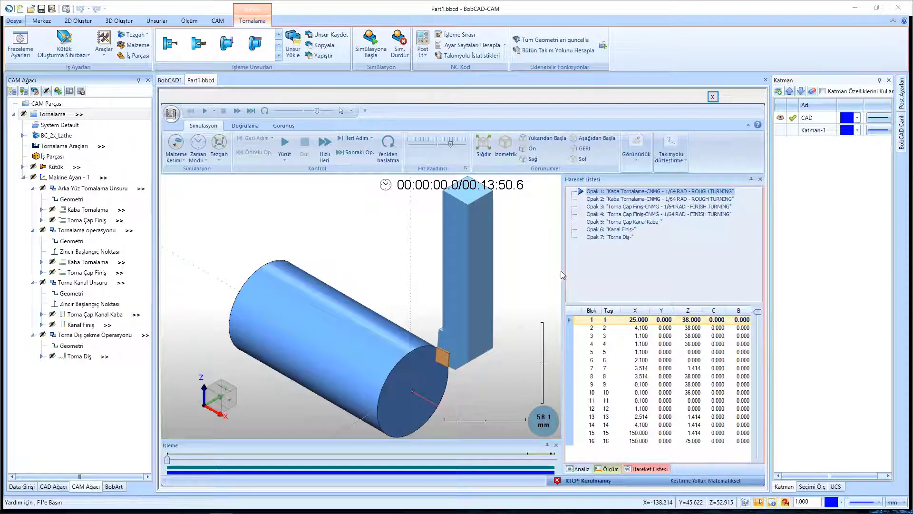
{"action": "left_click_drag", "start_coordinate": [563, 270], "coordinate": [594, 270]}
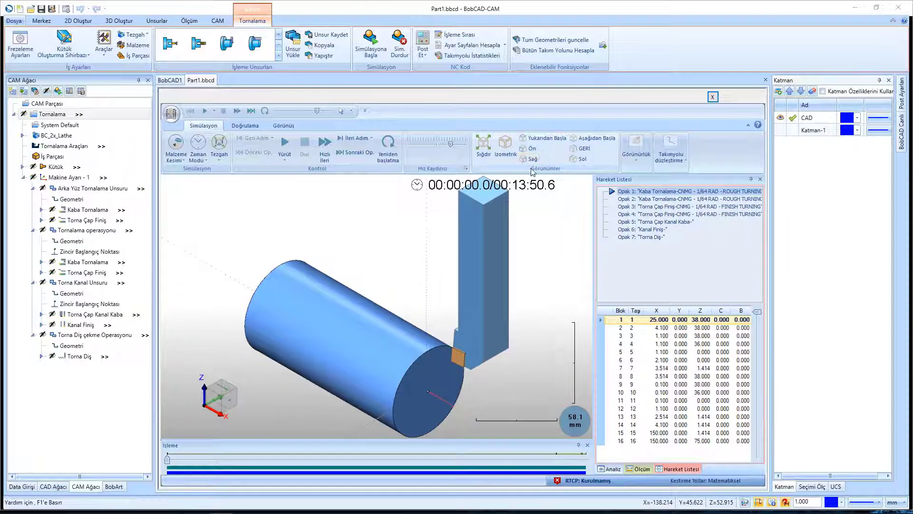
{"action": "left_click", "coordinate": [532, 148]}
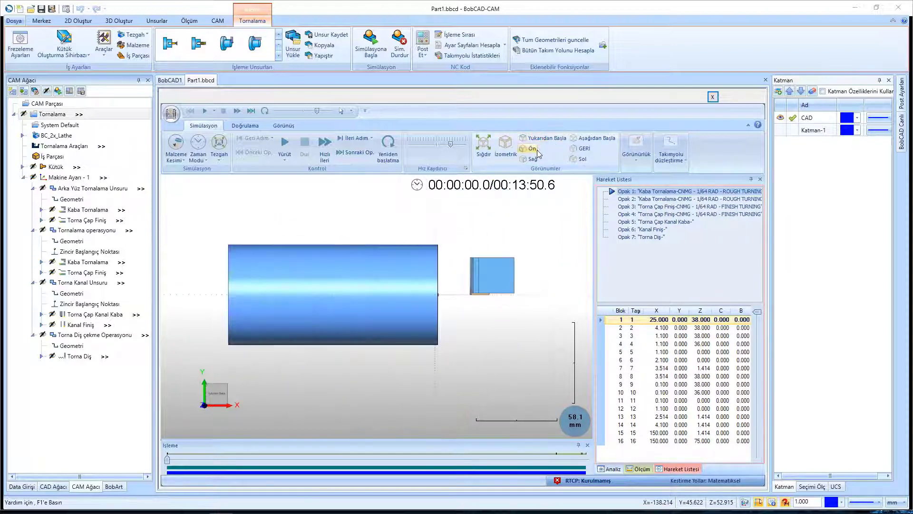
{"action": "left_click", "coordinate": [538, 153]}
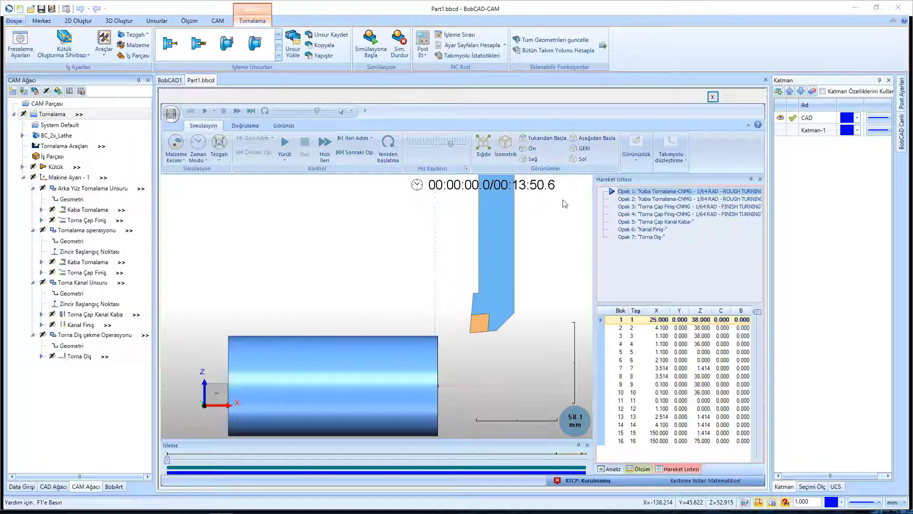
{"action": "middle_click_drag", "start_coordinate": [353, 339], "coordinate": [383, 283]}
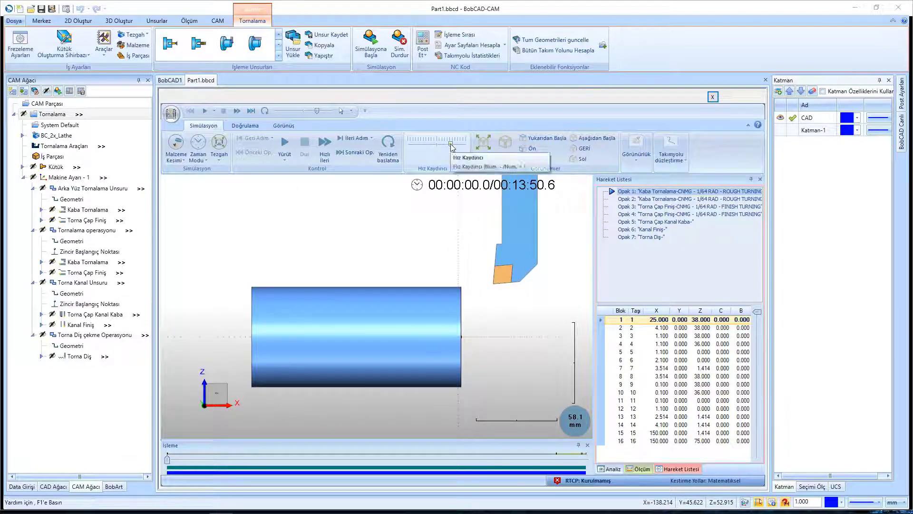
{"action": "left_click_drag", "start_coordinate": [449, 144], "coordinate": [438, 147]}
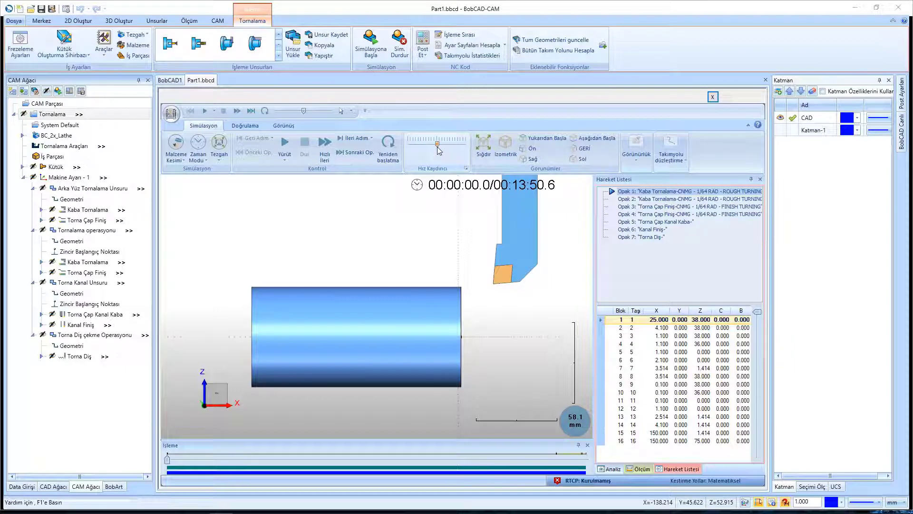
{"action": "left_click", "coordinate": [207, 162]}
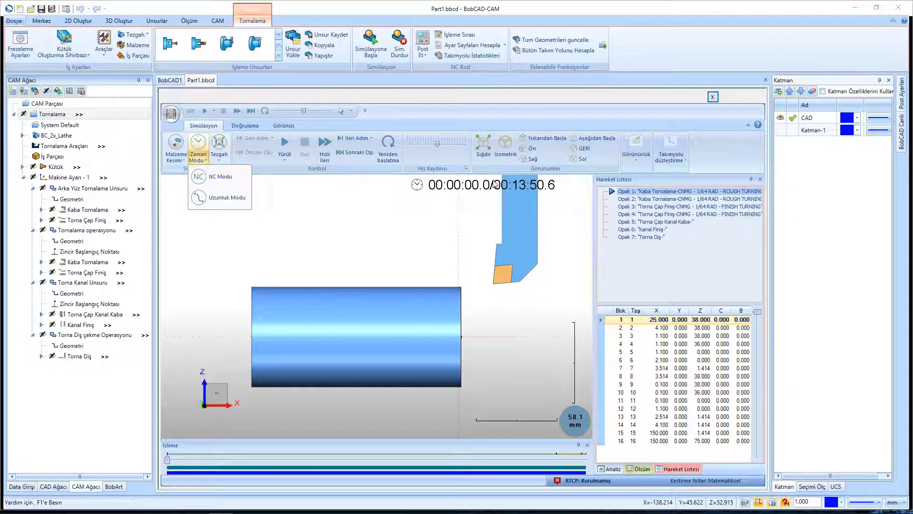
{"action": "left_click", "coordinate": [455, 161]}
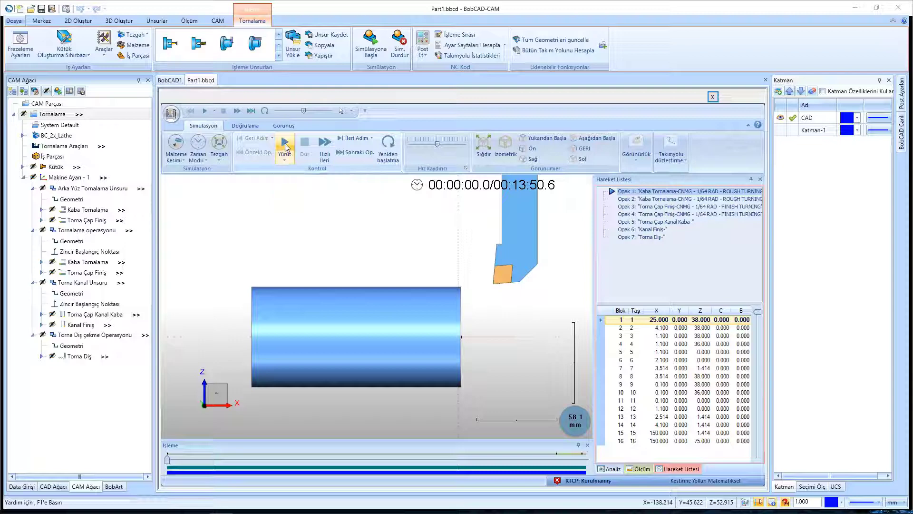
{"action": "left_click", "coordinate": [628, 165]}
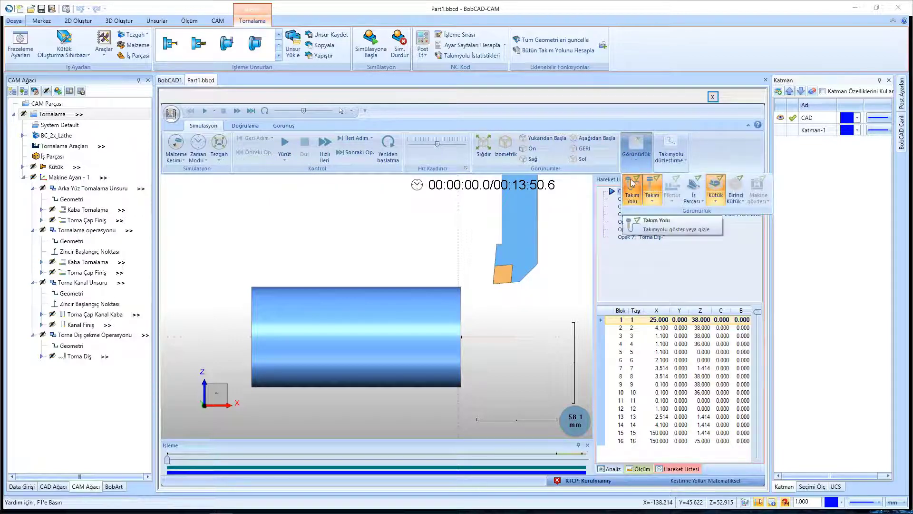
{"action": "left_click", "coordinate": [632, 183]}
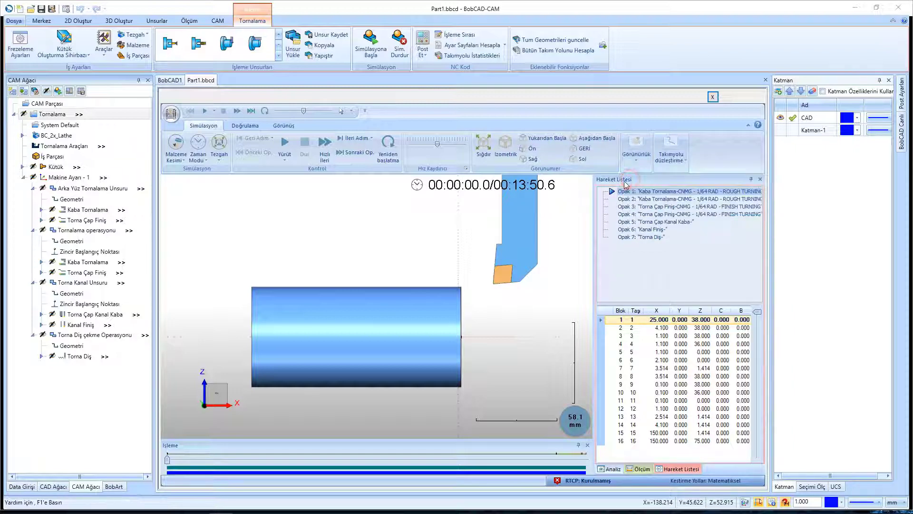
Step: Play the simulation with rising speed through the full 00:13:50.6 run, then orbit the finished shaft
{"action": "left_click", "coordinate": [283, 145]}
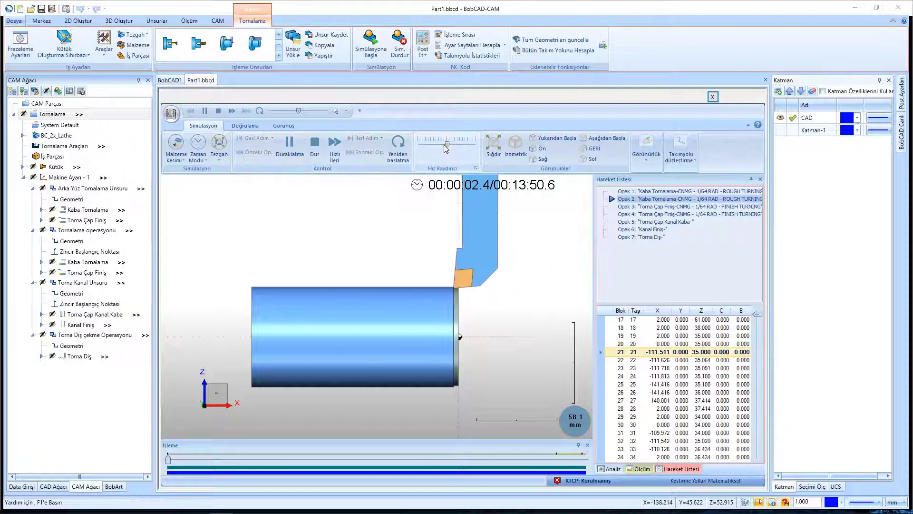
{"action": "left_click_drag", "start_coordinate": [447, 143], "coordinate": [459, 145]}
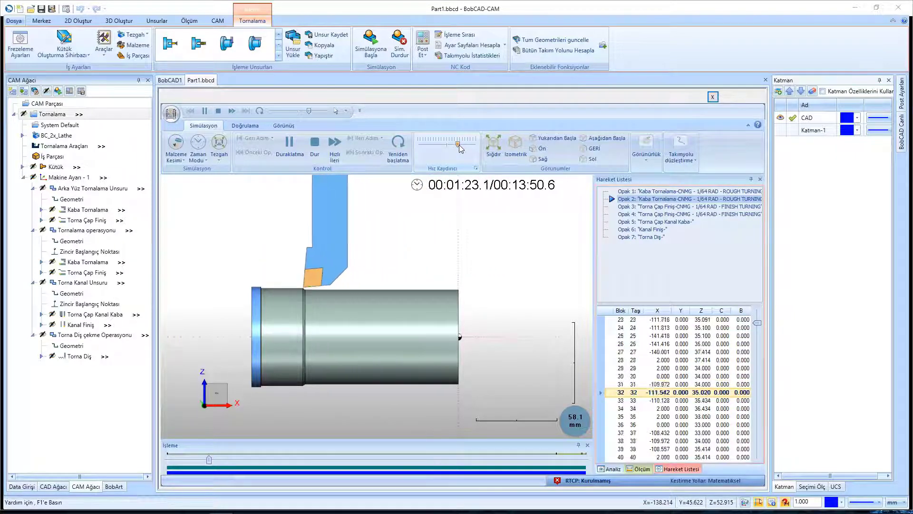
{"action": "left_click_drag", "start_coordinate": [459, 146], "coordinate": [463, 145]}
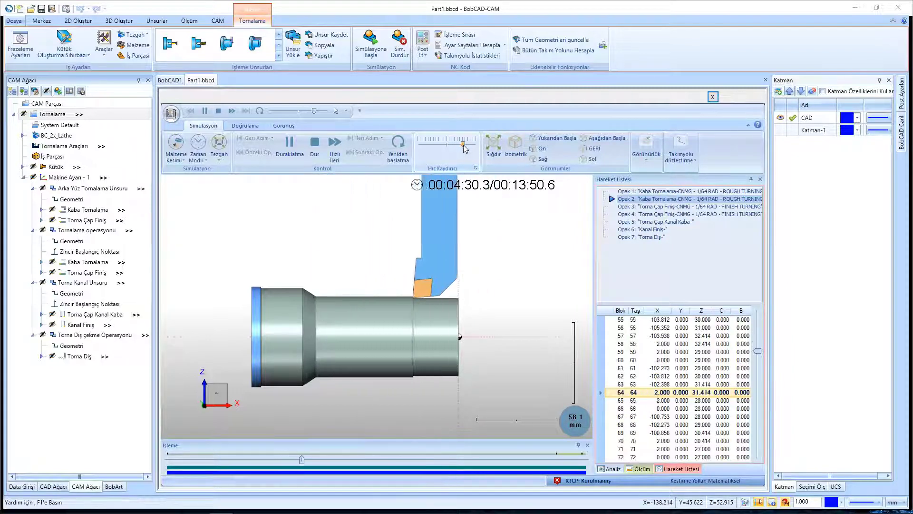
{"action": "left_click_drag", "start_coordinate": [463, 146], "coordinate": [460, 147]}
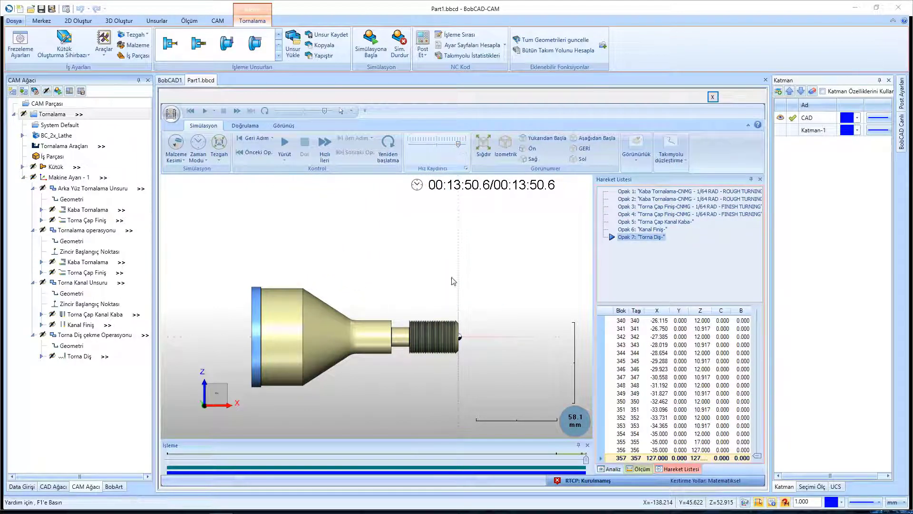
{"action": "mouse_move", "coordinate": [452, 281]}
{"action": "middle_mouse_down"}
{"action": "mouse_move", "coordinate": [410, 316]}
{"action": "mouse_move", "coordinate": [409, 308]}
{"action": "middle_mouse_up"}
Step: Measure three points on the taper and large end, then bring up the Noktalar list menu
{"action": "scroll", "coordinate": [409, 308], "scroll_direction": "up", "scroll_amount": 1}
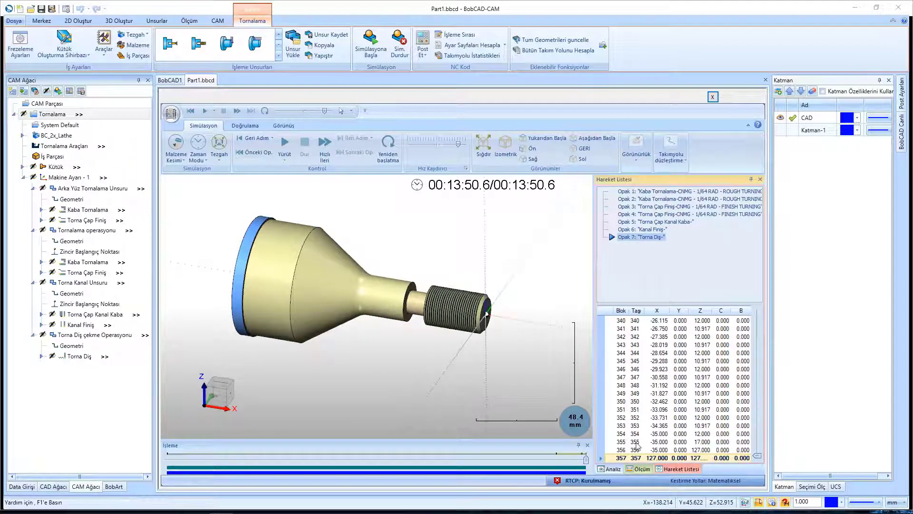
{"action": "left_click", "coordinate": [640, 468]}
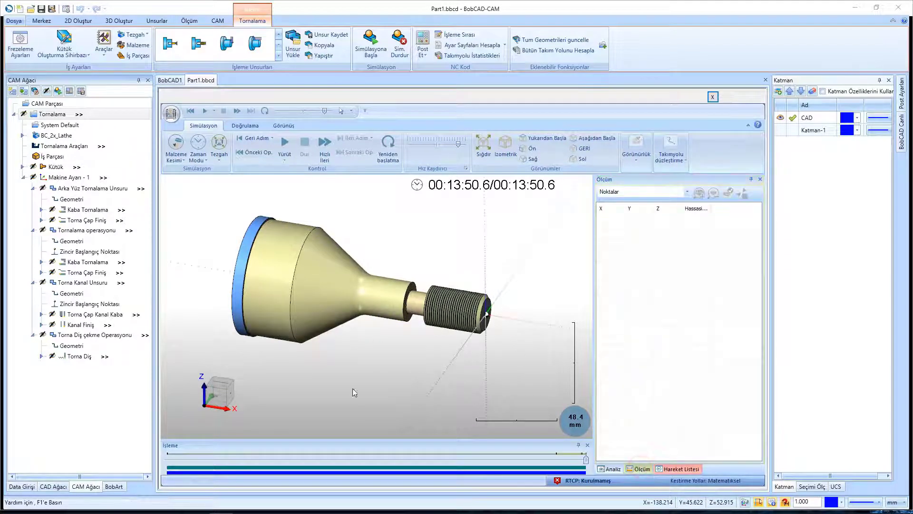
{"action": "left_click", "coordinate": [321, 287]}
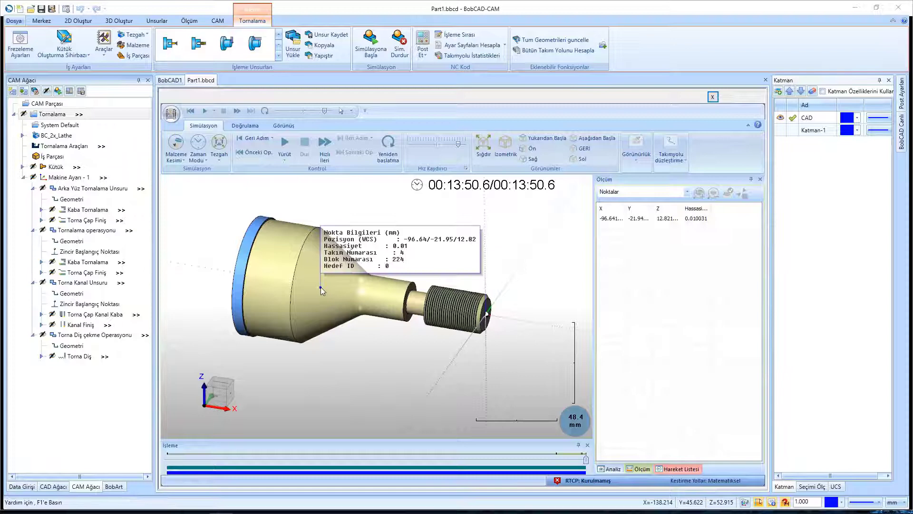
{"action": "left_click", "coordinate": [380, 298]}
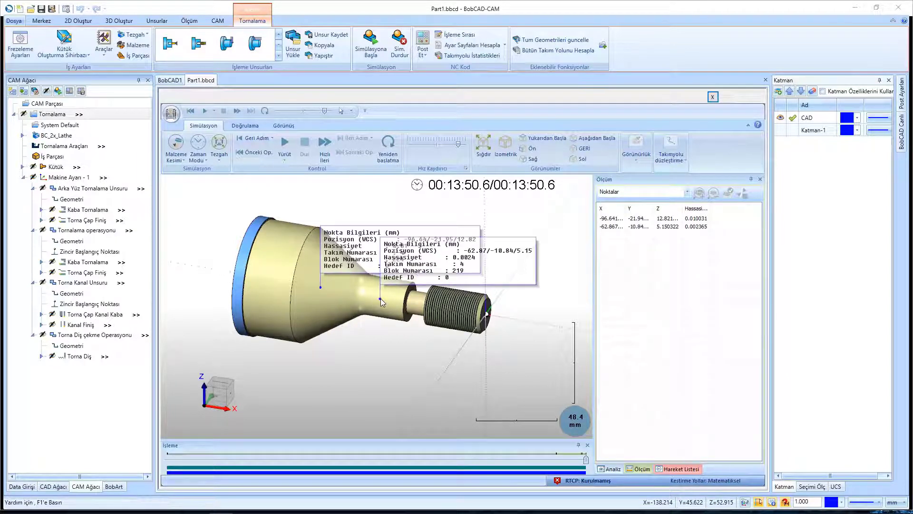
{"action": "left_click", "coordinate": [284, 269]}
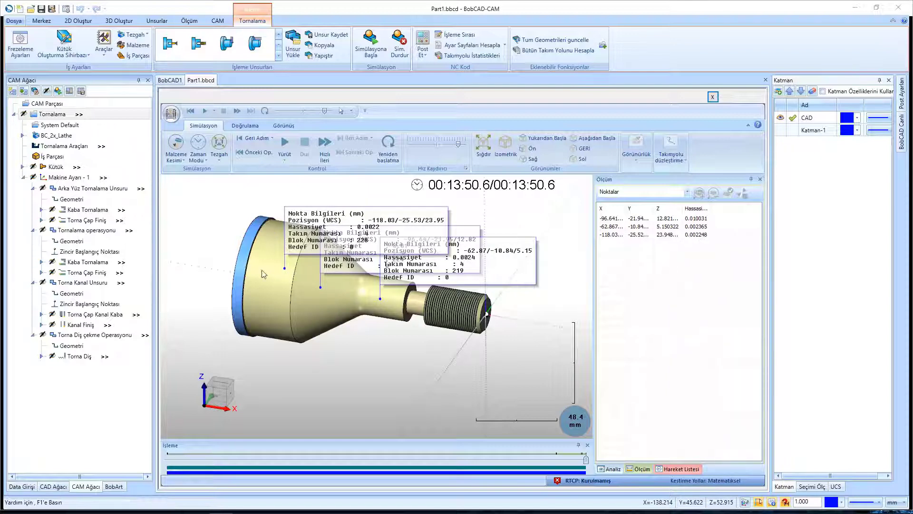
{"action": "right_click", "coordinate": [637, 306]}
Step: Delete all measured points with Tüm Öğeleri Sil and orbit the finished shaft
{"action": "left_click", "coordinate": [650, 326]}
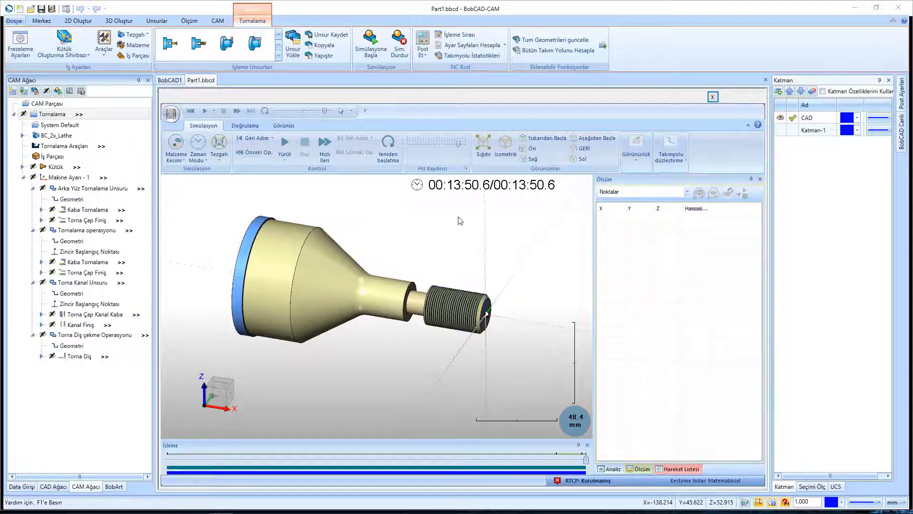
{"action": "middle_click_drag", "start_coordinate": [430, 227], "coordinate": [410, 241]}
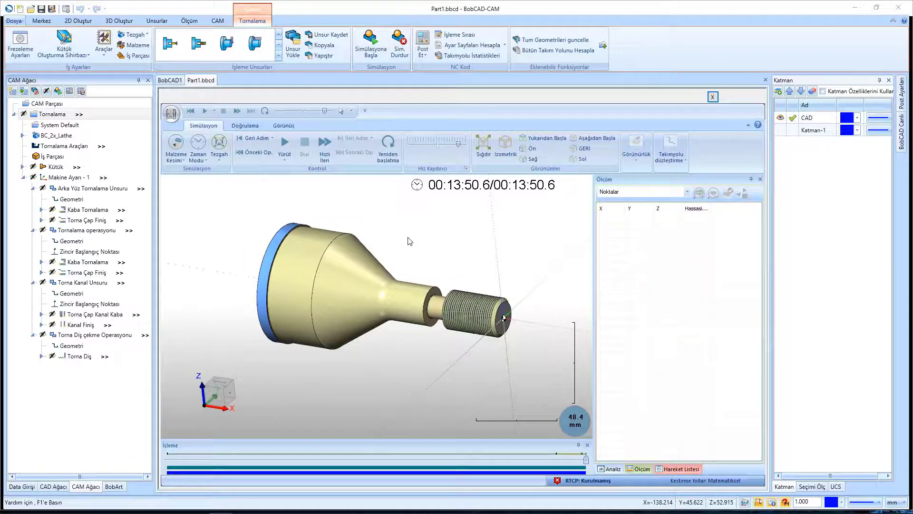